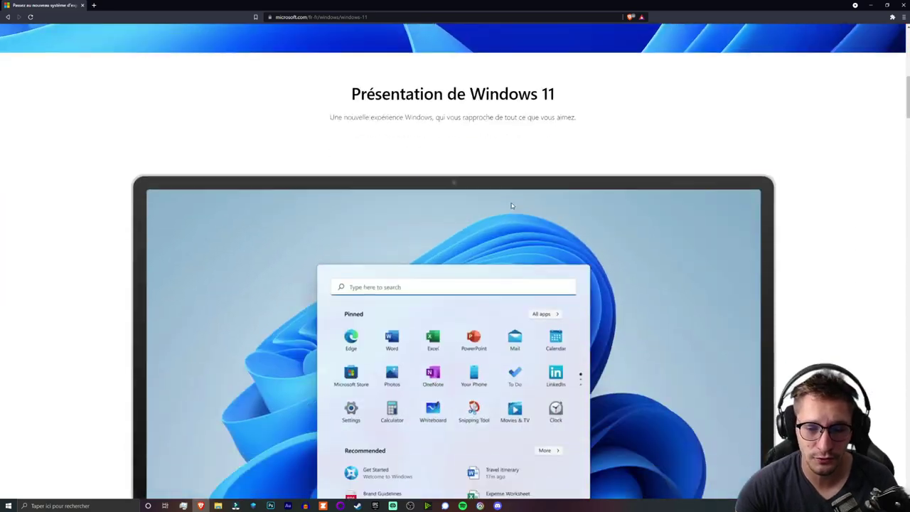
# Step: Review the Windows 11 presentation page down to the minimum configuration requirements
pyautogui.scroll(-10, 499, 211)
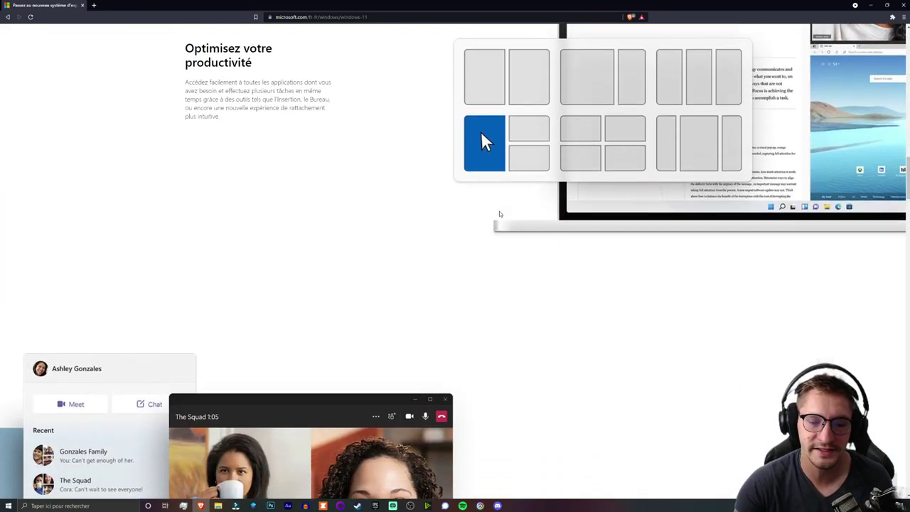
pyautogui.scroll(-10, 499, 216)
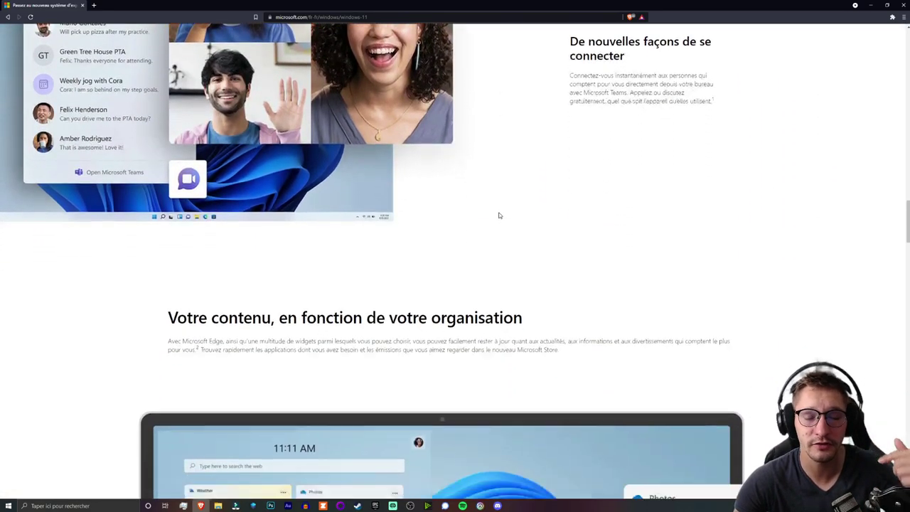
pyautogui.scroll(-10, 490, 225)
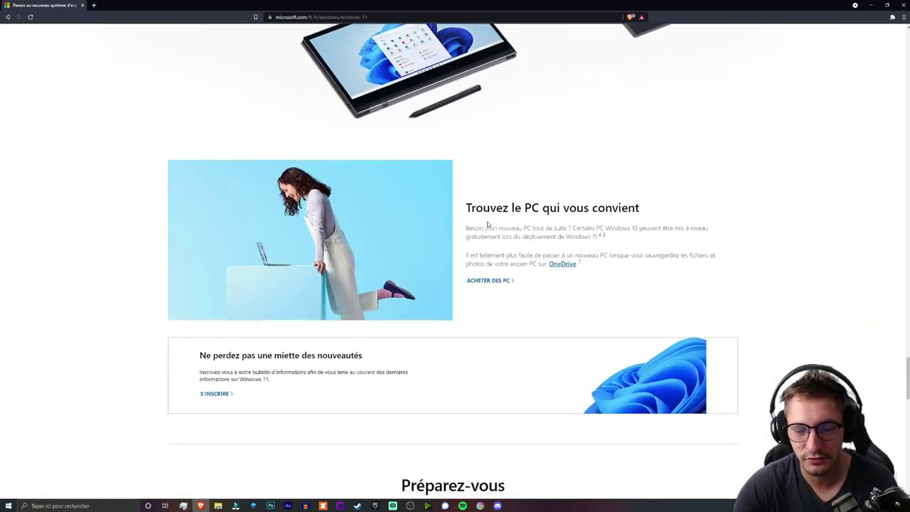
pyautogui.scroll(1, 488, 226)
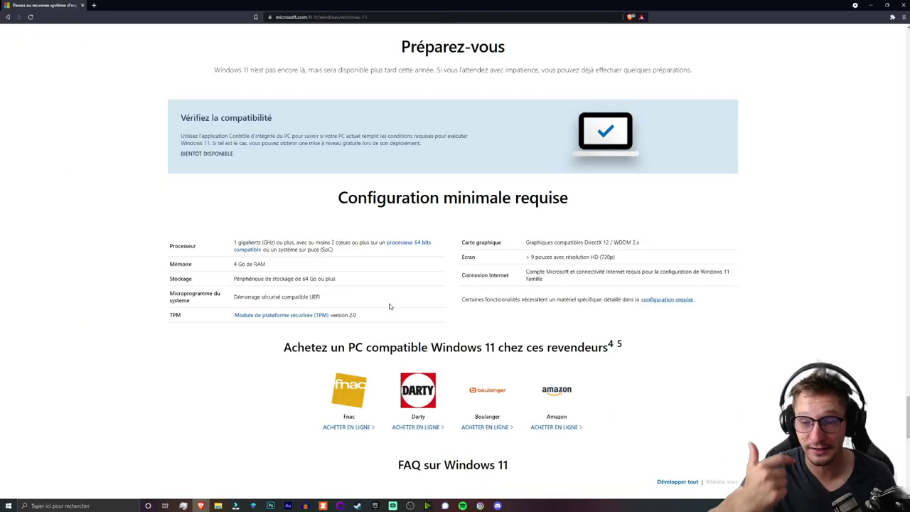
# Step: Switch to Windows Settings and download and install the optional 2021-07 cumulative quality update (KB5004296)
pyautogui.click(872, 5)
pyautogui.click(8, 505)
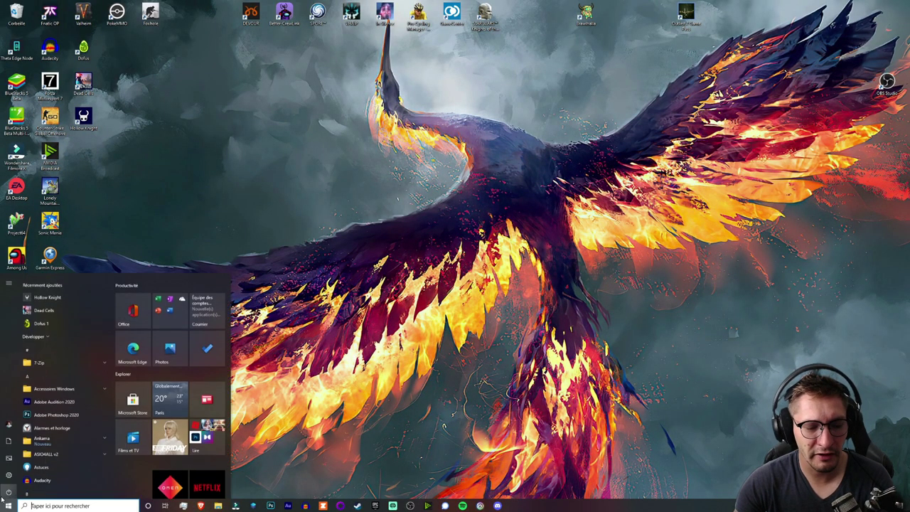
pyautogui.click(7, 472)
pyautogui.click(451, 192)
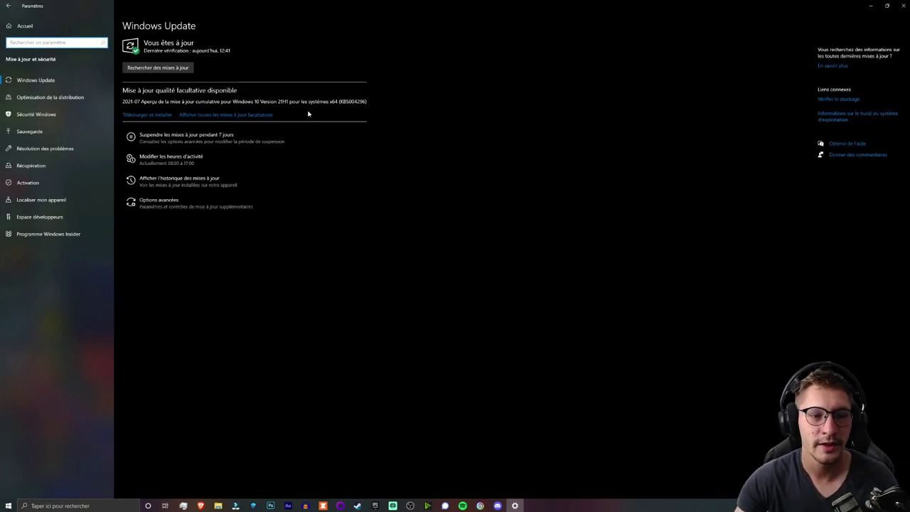
pyautogui.click(158, 114)
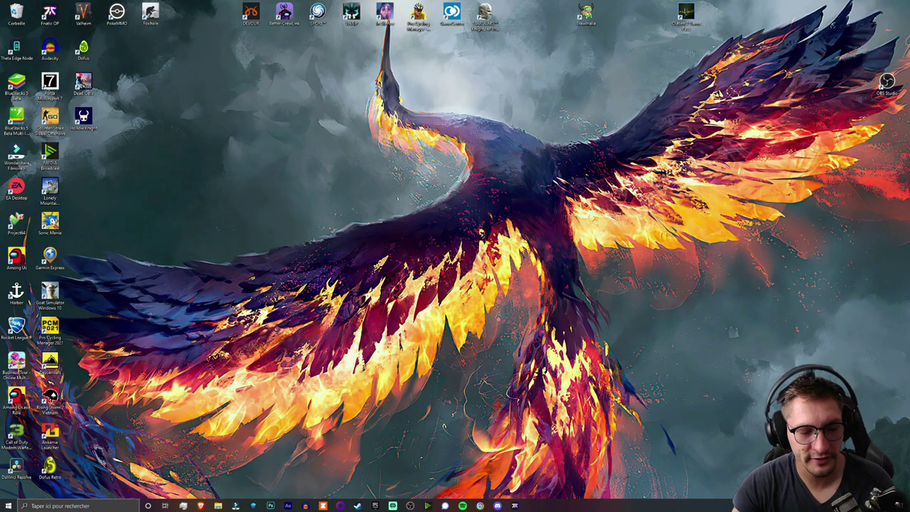
# Step: Reopen Windows Settings and view the Programme Windows Insider page under Mise à jour et sécurité
pyautogui.click(8, 506)
pyautogui.click(9, 466)
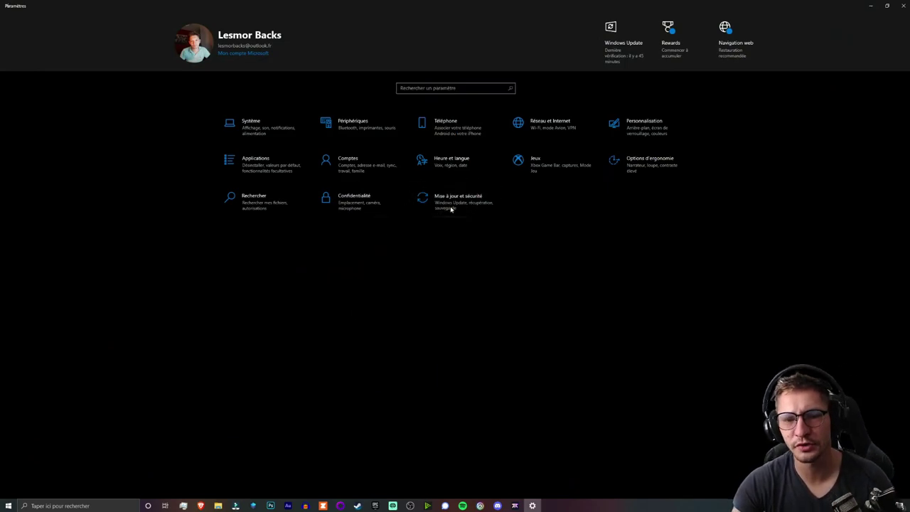
pyautogui.click(451, 206)
pyautogui.click(66, 237)
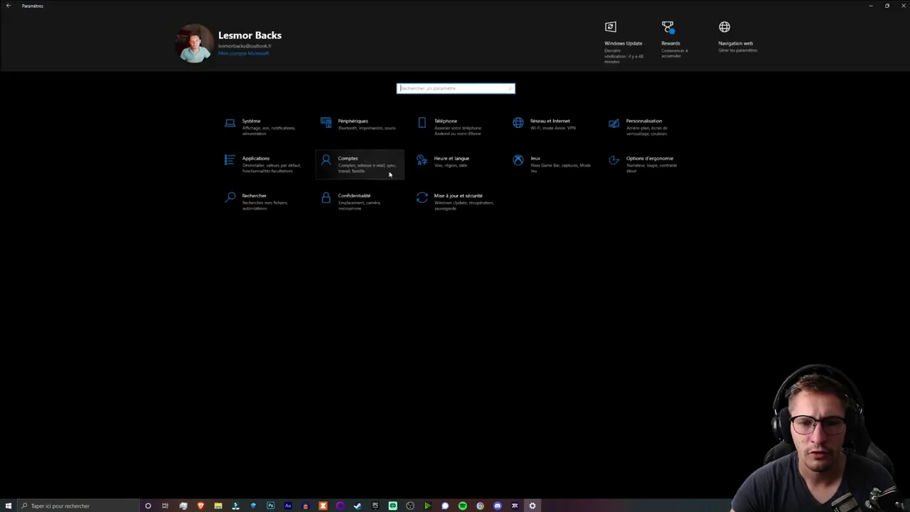
# Step: Set the diagnostic data level to Les données de diagnostic facultatives in the Confidentialité settings
pyautogui.click(355, 201)
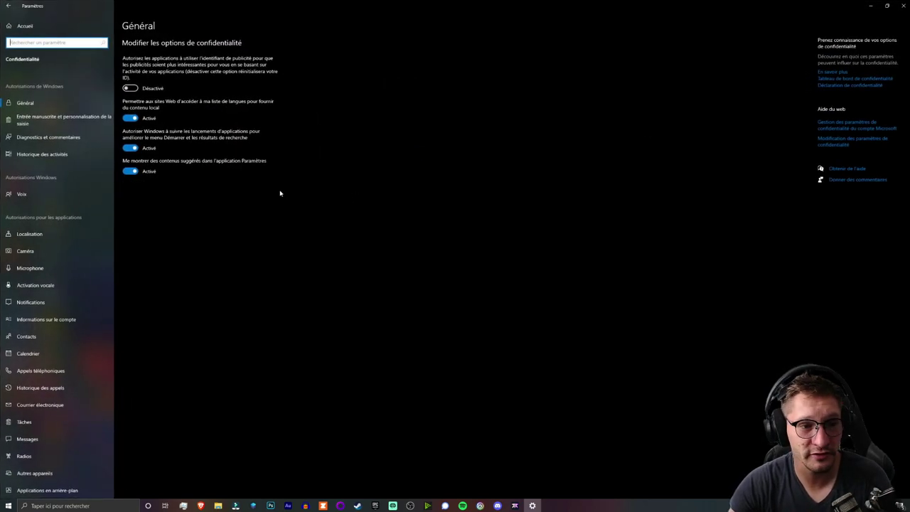
pyautogui.click(56, 139)
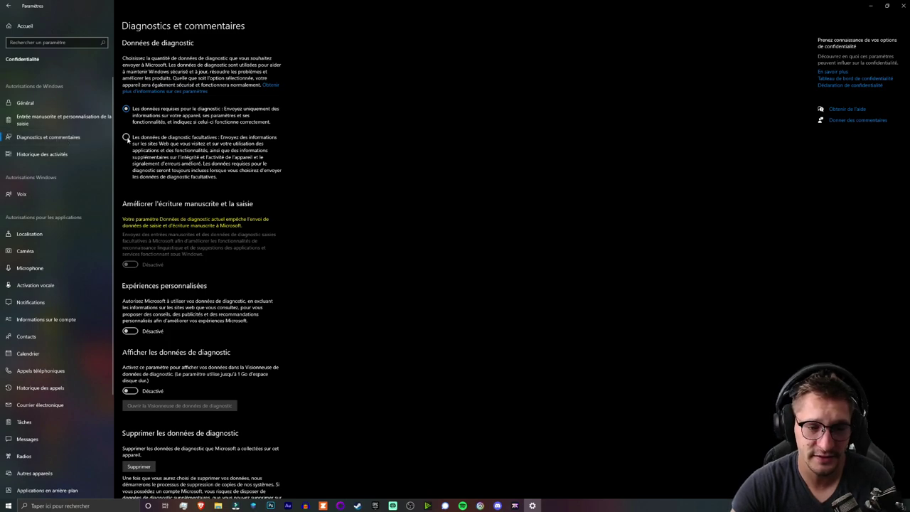
pyautogui.click(127, 138)
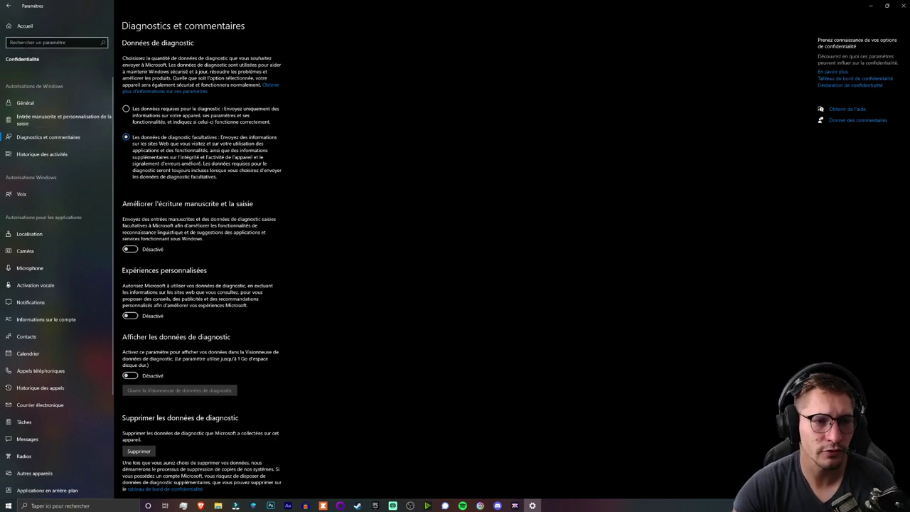
# Step: Start enrolment in the Programme Windows Insider from the update and security settings and complete the registration
pyautogui.click(28, 26)
pyautogui.click(458, 194)
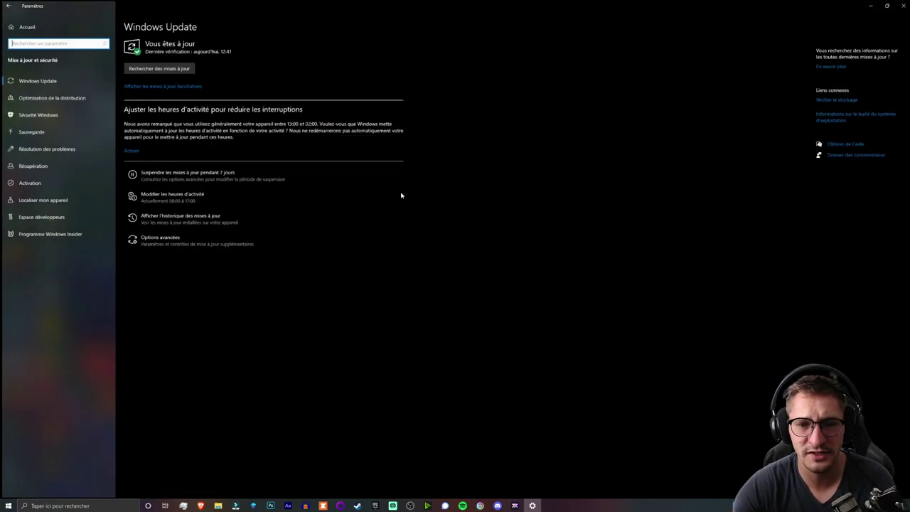
pyautogui.click(44, 234)
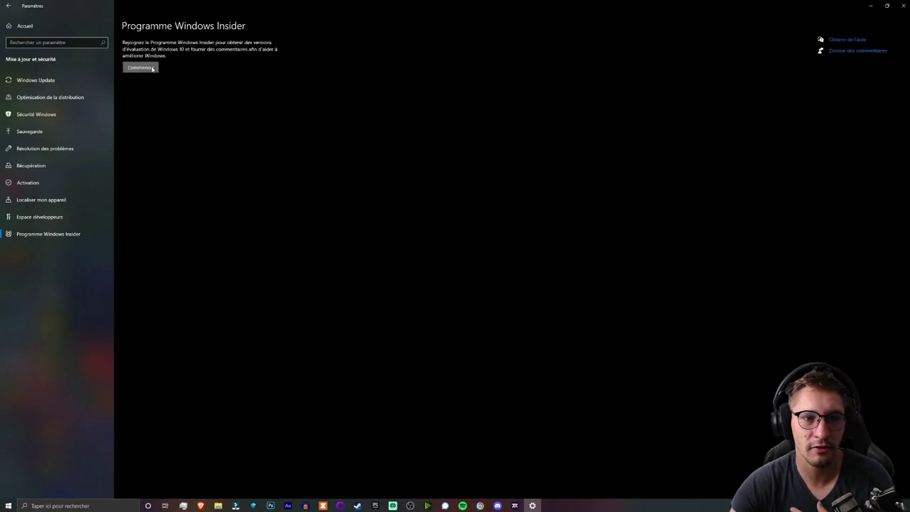
pyautogui.click(148, 67)
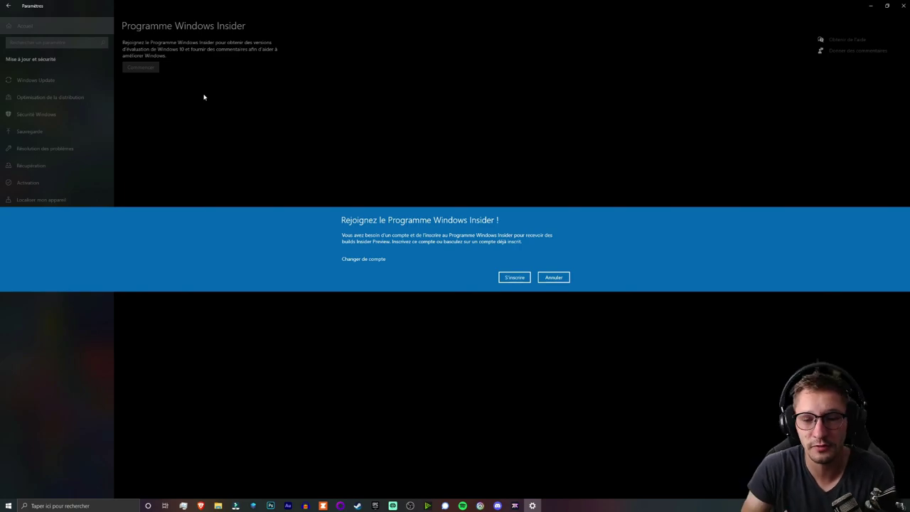
pyautogui.click(515, 277)
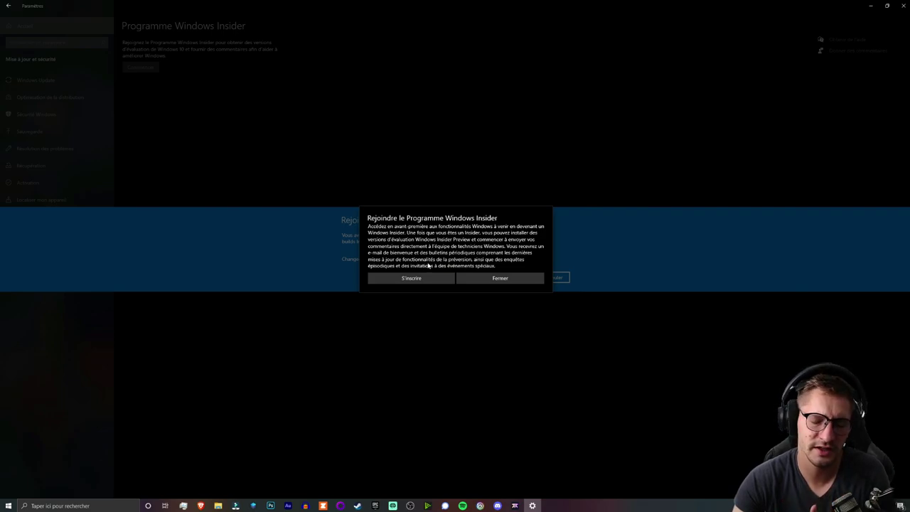
pyautogui.click(420, 277)
pyautogui.click(372, 264)
pyautogui.click(398, 289)
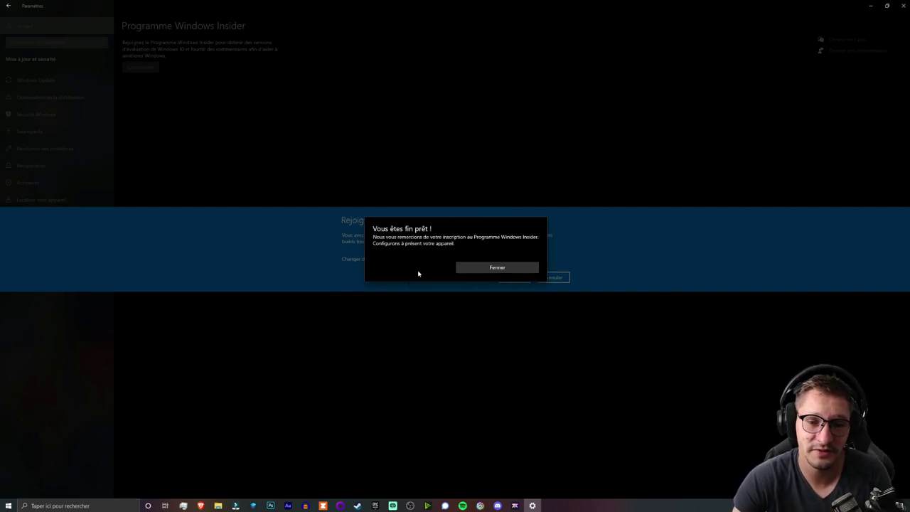
pyautogui.click(490, 267)
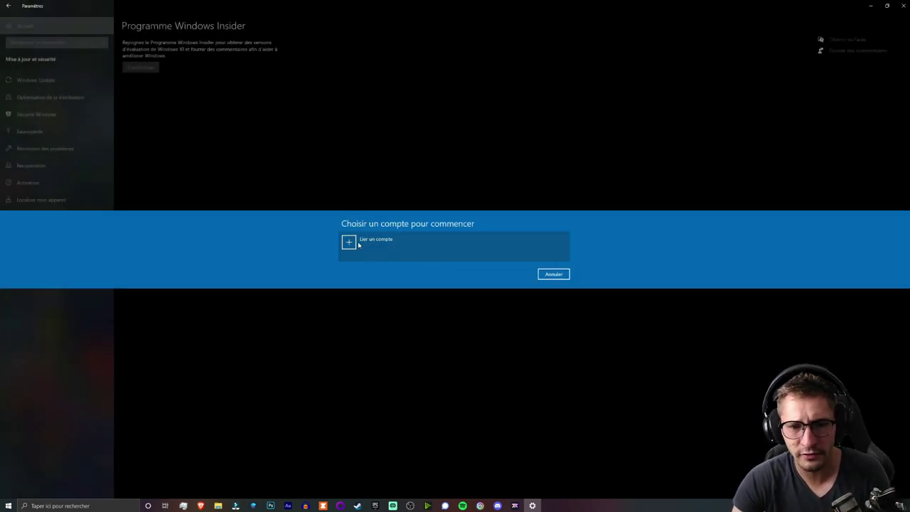
# Step: Link the existing Microsoft account to the Insider programme and confirm Canal bêta (recommandé) as its channel
pyautogui.click(455, 251)
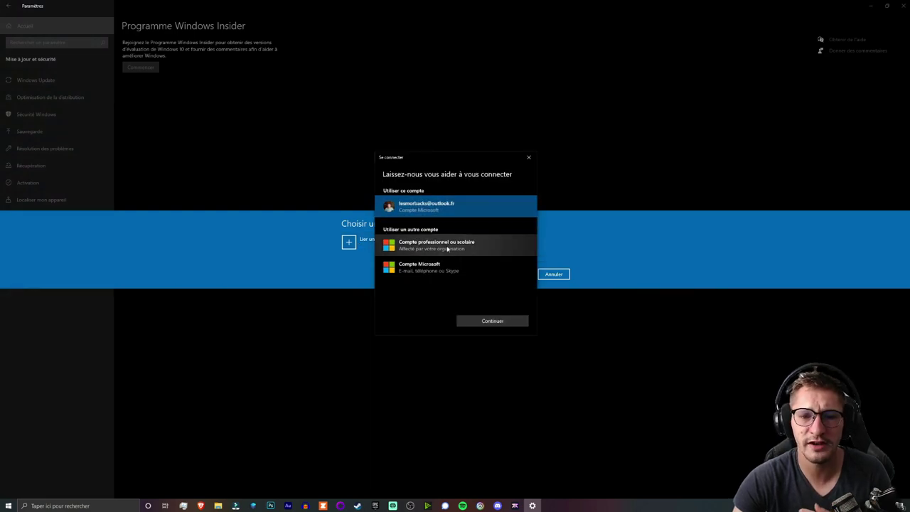
pyautogui.click(478, 321)
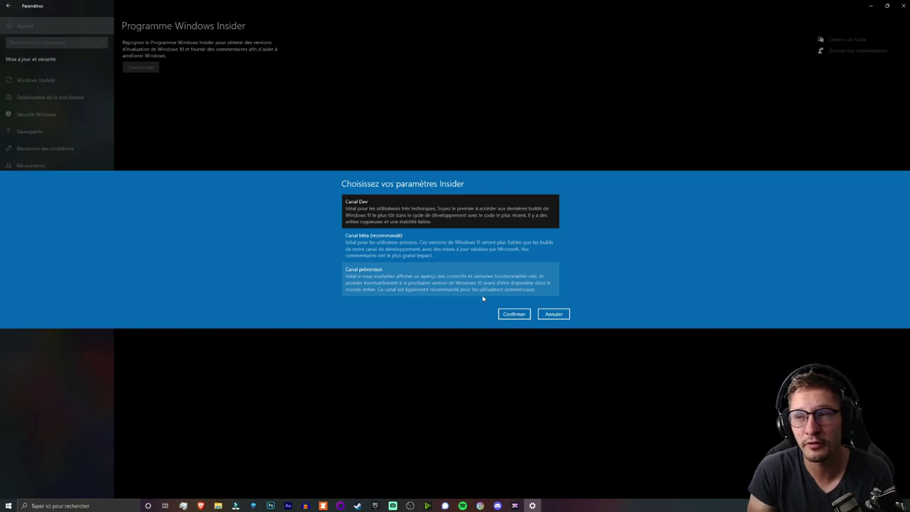
pyautogui.click(406, 245)
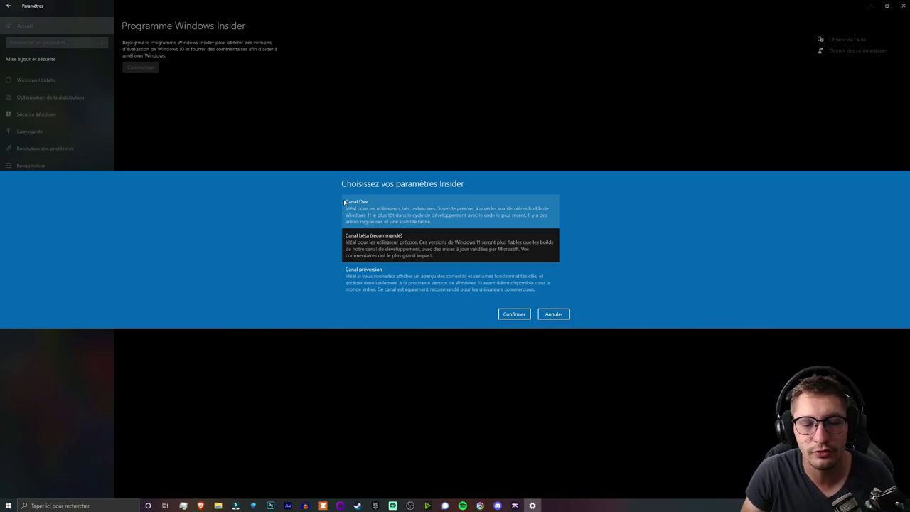
pyautogui.click(512, 314)
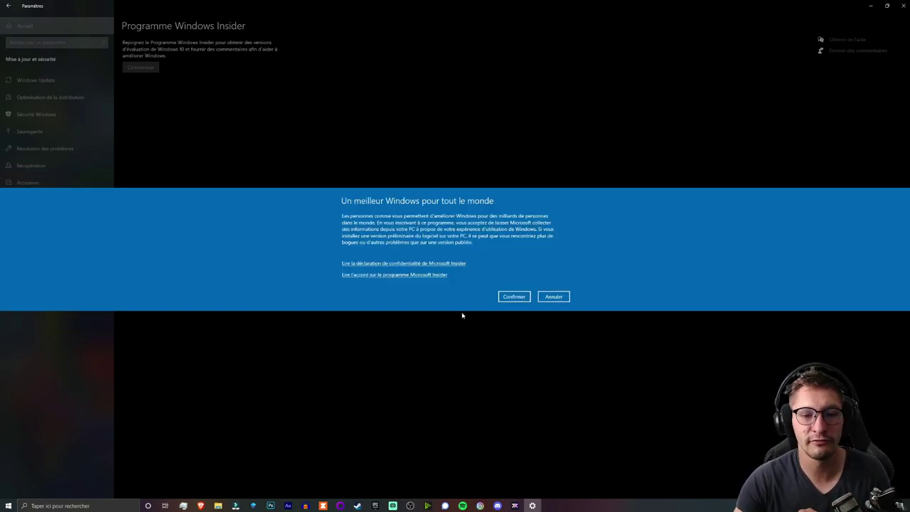
pyautogui.click(504, 302)
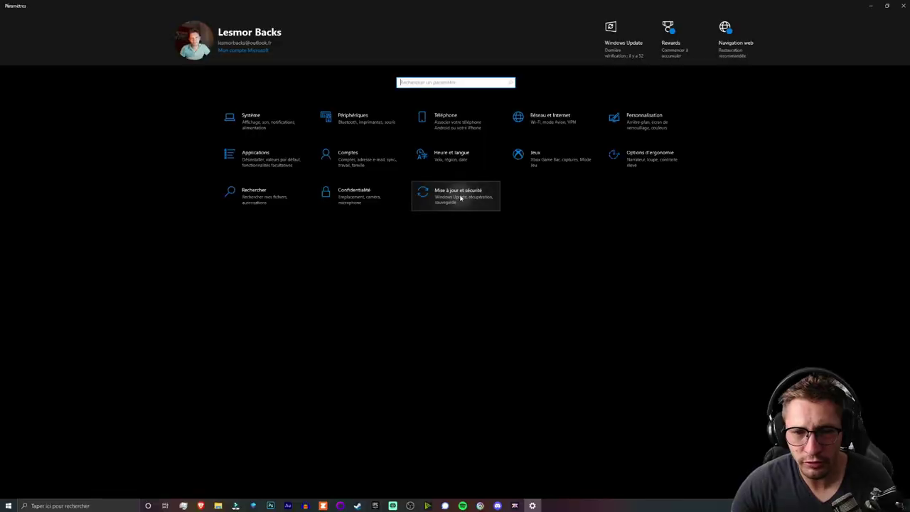
# Step: Check the Insider channel under Mise à jour et sécurité and search for new updates in Windows Update
pyautogui.click(463, 197)
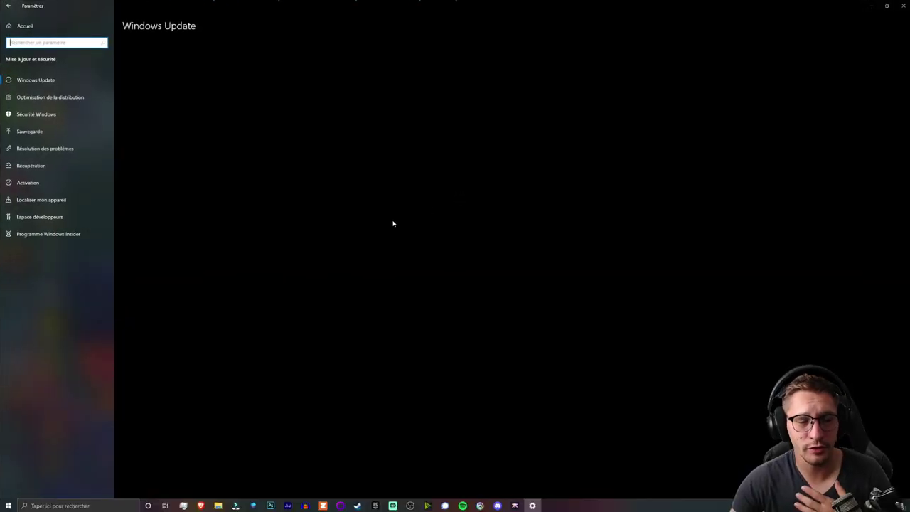
pyautogui.click(54, 234)
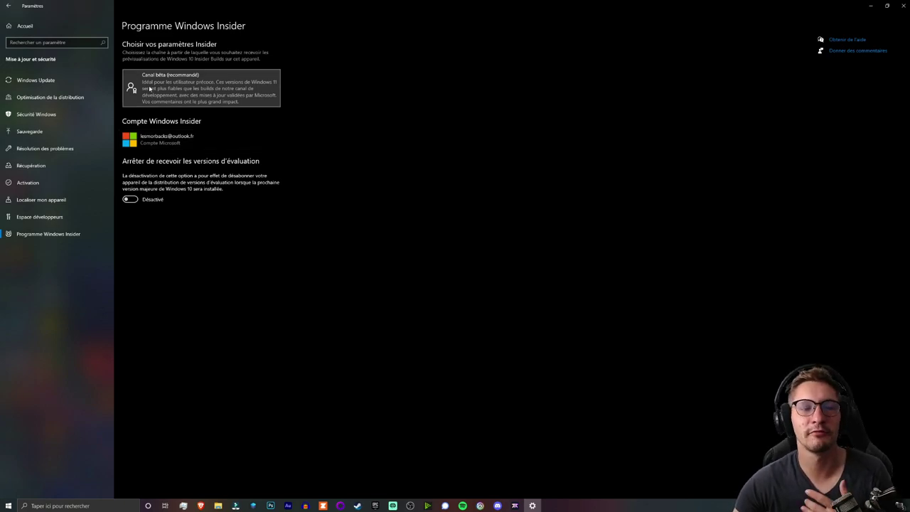
pyautogui.click(40, 79)
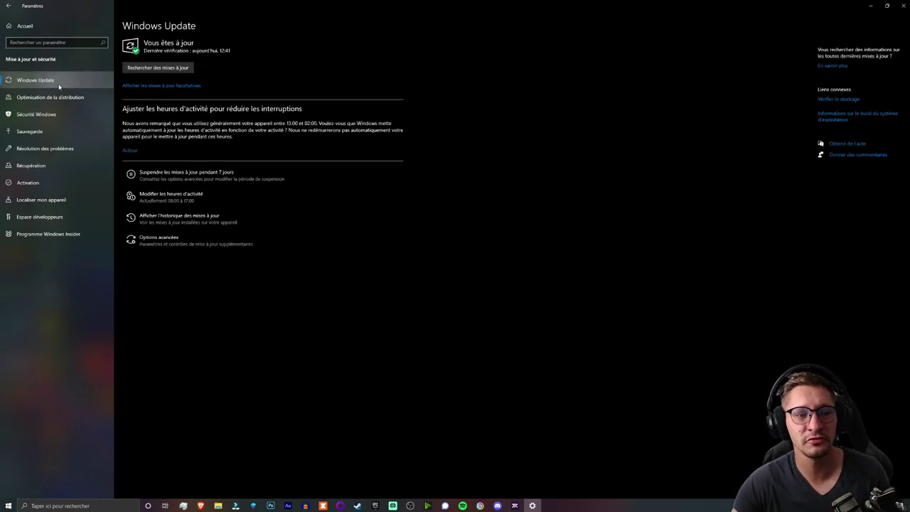
pyautogui.click(155, 68)
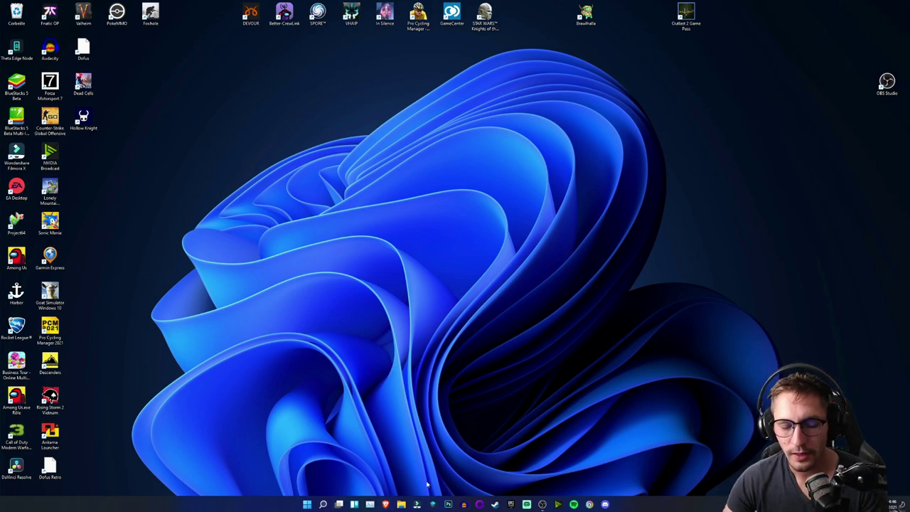
# Step: Look over the Start menu with its full application list, plus the search panel and task view
pyautogui.click(307, 504)
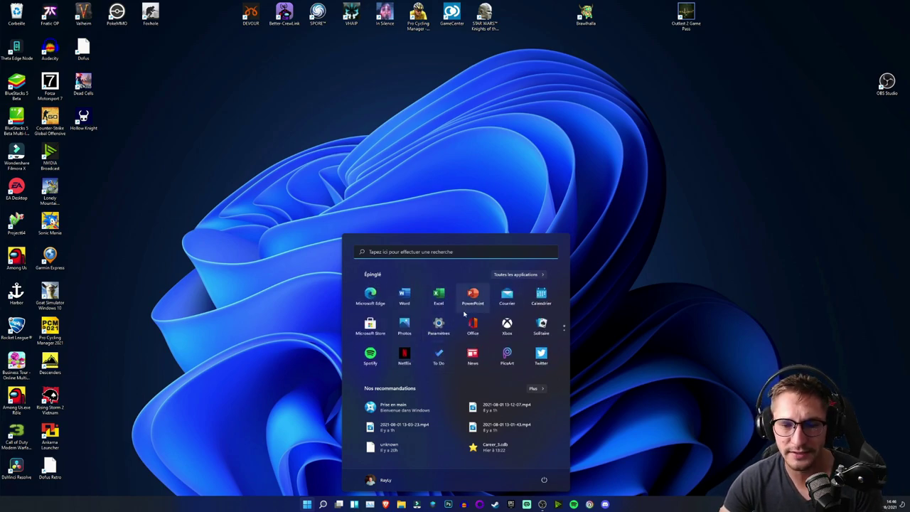
pyautogui.click(517, 274)
pyautogui.scroll(-8, 439, 352)
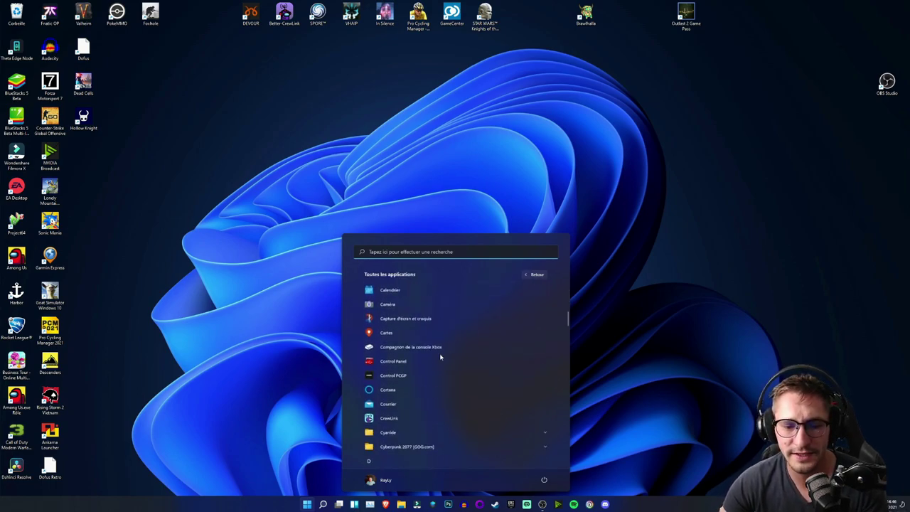
pyautogui.click(535, 274)
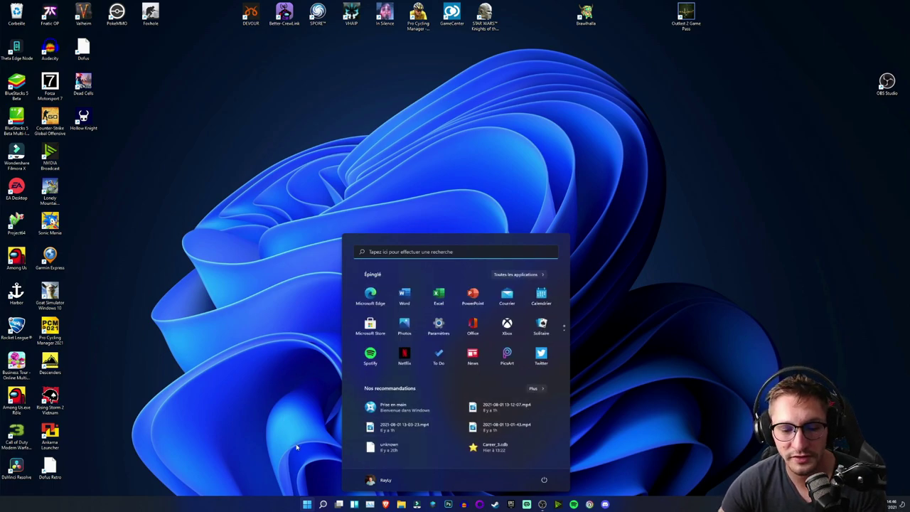
pyautogui.click(323, 504)
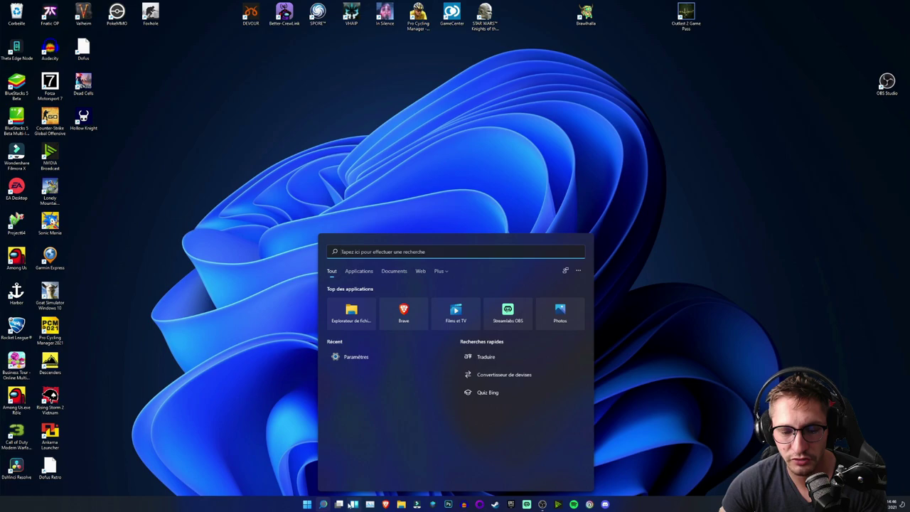
pyautogui.click(339, 504)
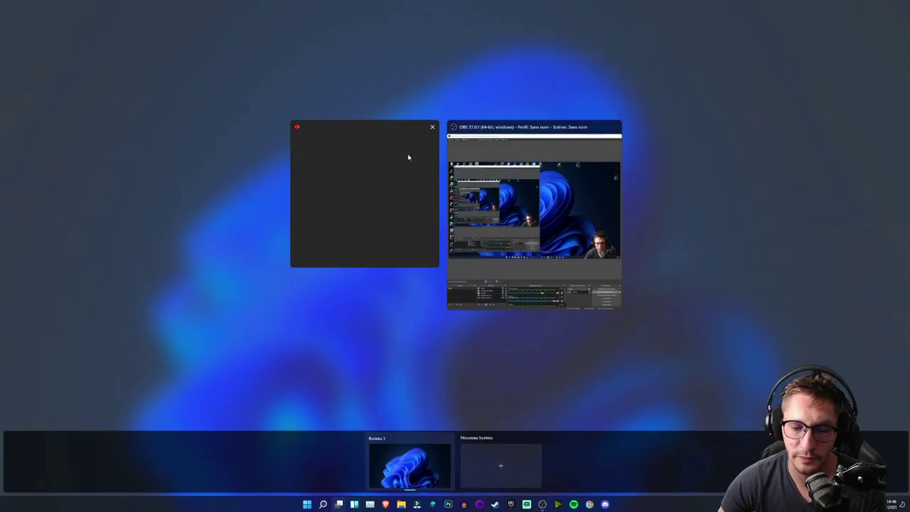
# Step: Open the widgets and browse their news feed, returning to the weather and finance widgets
pyautogui.click(354, 505)
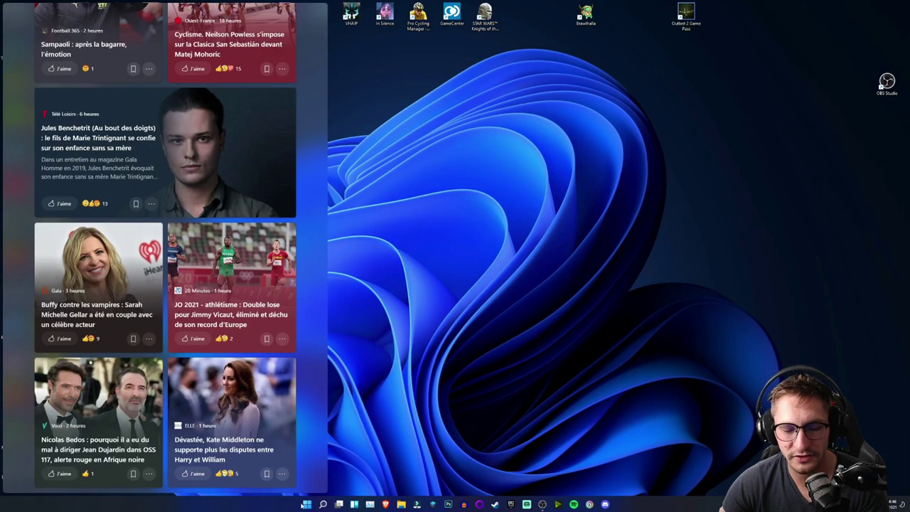
pyautogui.scroll(-5, 138, 304)
pyautogui.scroll(-20, 139, 303)
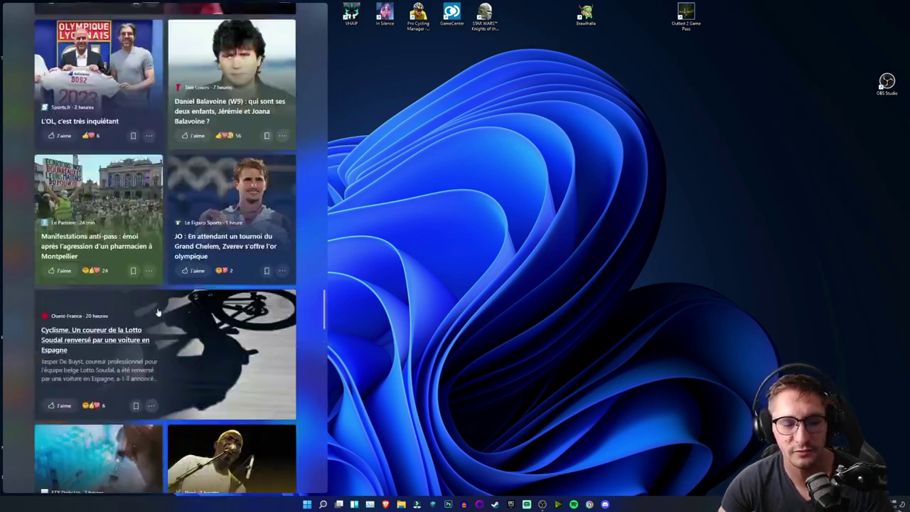
pyautogui.scroll(20, 155, 309)
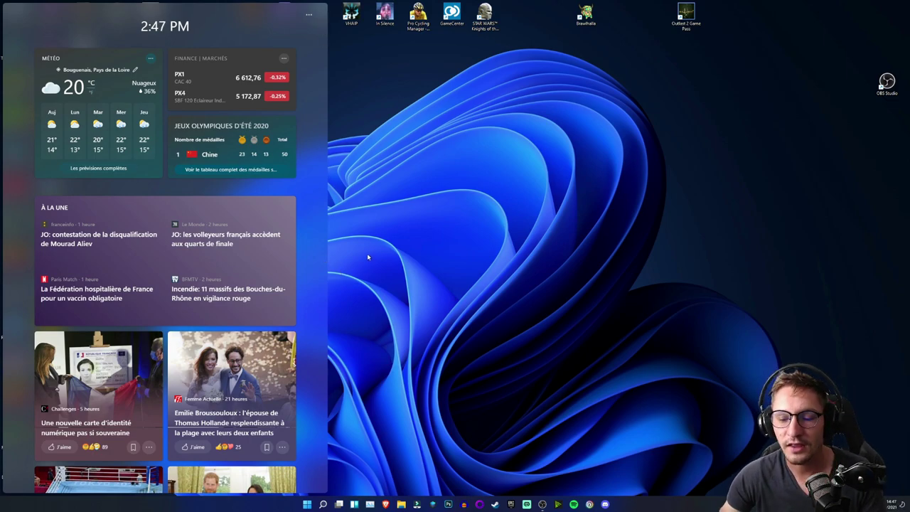
# Step: Close the widgets and clear all notifications from the notification centre
pyautogui.click(368, 256)
pyautogui.click(892, 504)
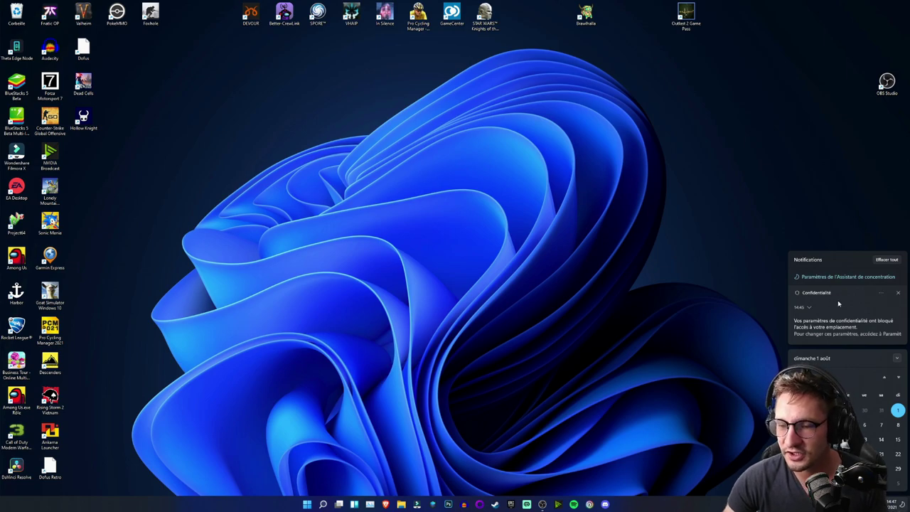
pyautogui.click(884, 259)
pyautogui.click(776, 189)
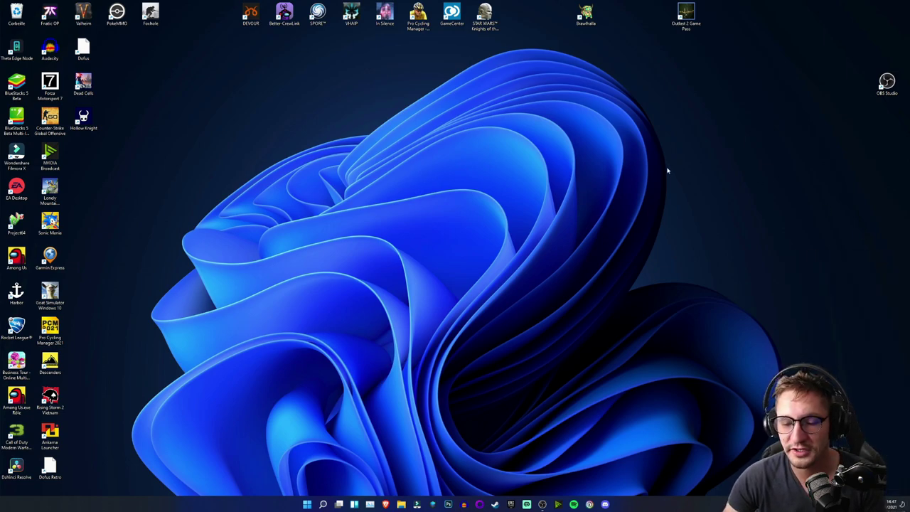
# Step: Look over File Explorer with the drives under Ce PC, and the Windows search panel
pyautogui.click(401, 505)
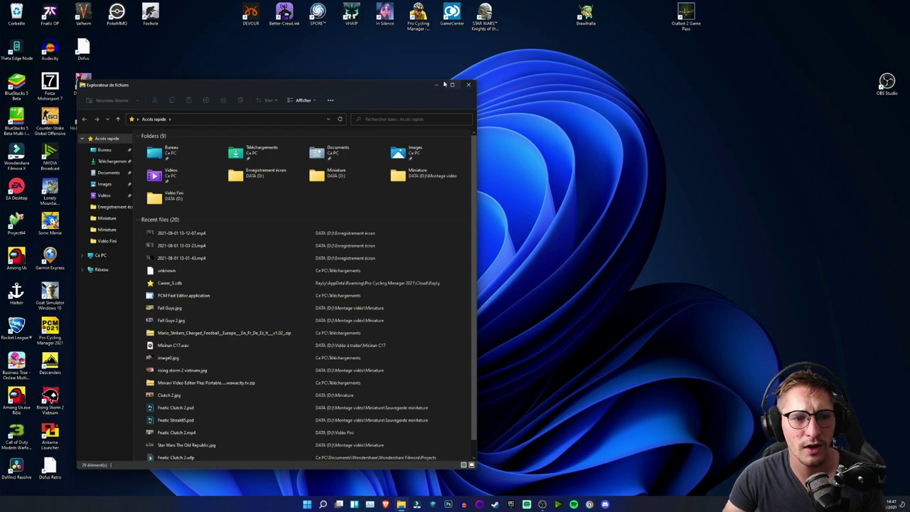
pyautogui.click(99, 256)
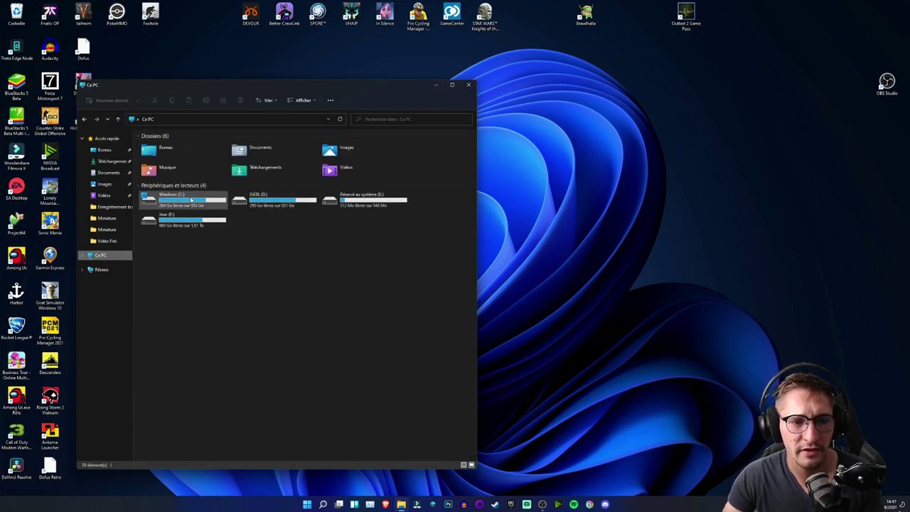
pyautogui.click(468, 85)
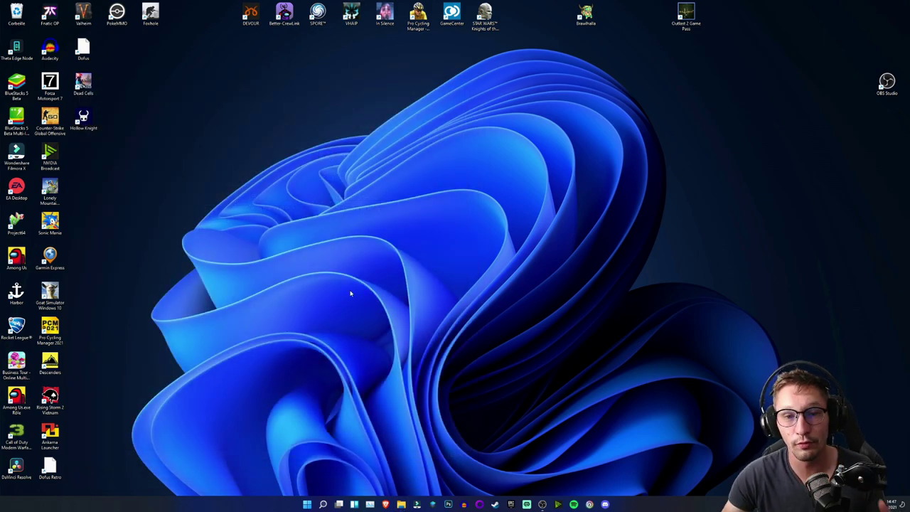
pyautogui.press('super+s')
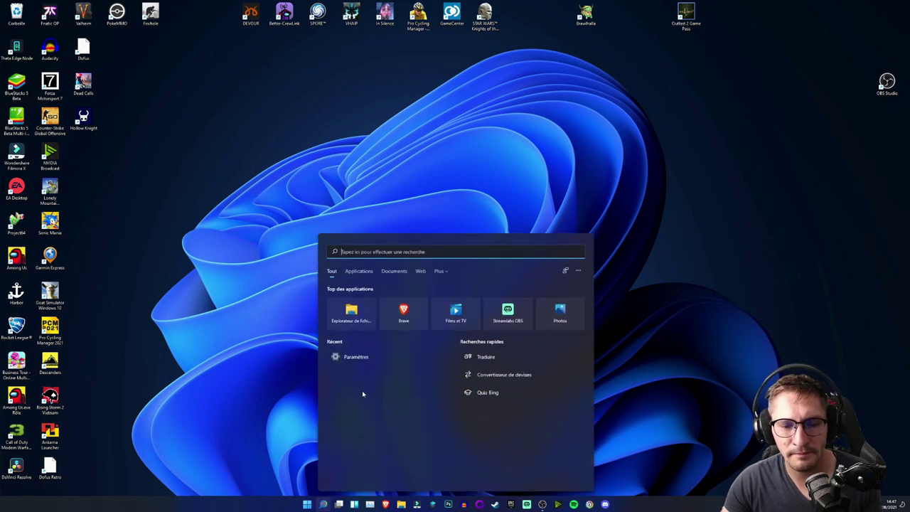
pyautogui.click(364, 361)
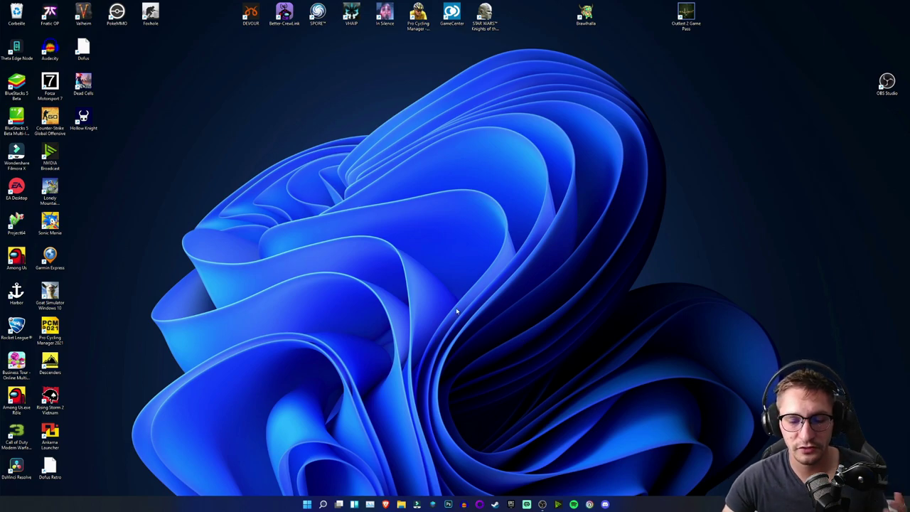
# Step: Snap windows into screen quarters: File Explorer upper-left and lower-left, the YouTube browser window upper-right, OBS lower-right
pyautogui.moveTo(339, 505)
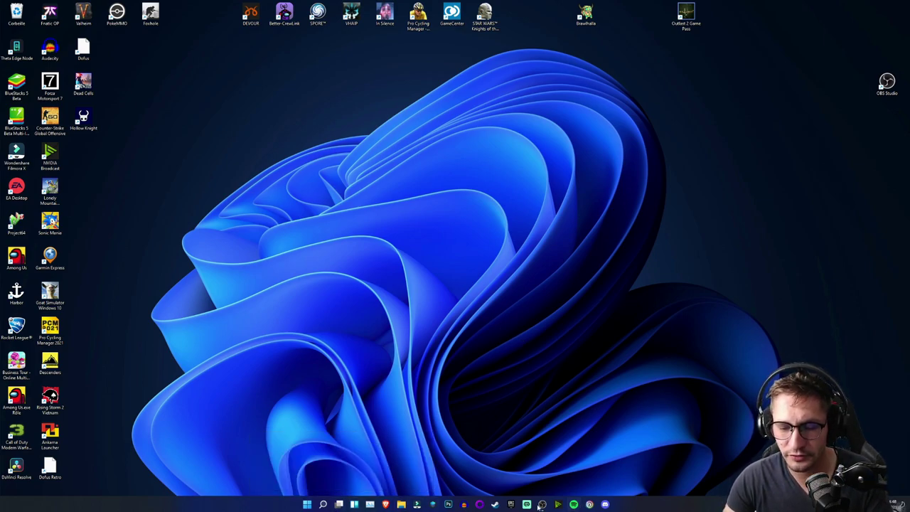
pyautogui.click(385, 504)
pyautogui.click(401, 504)
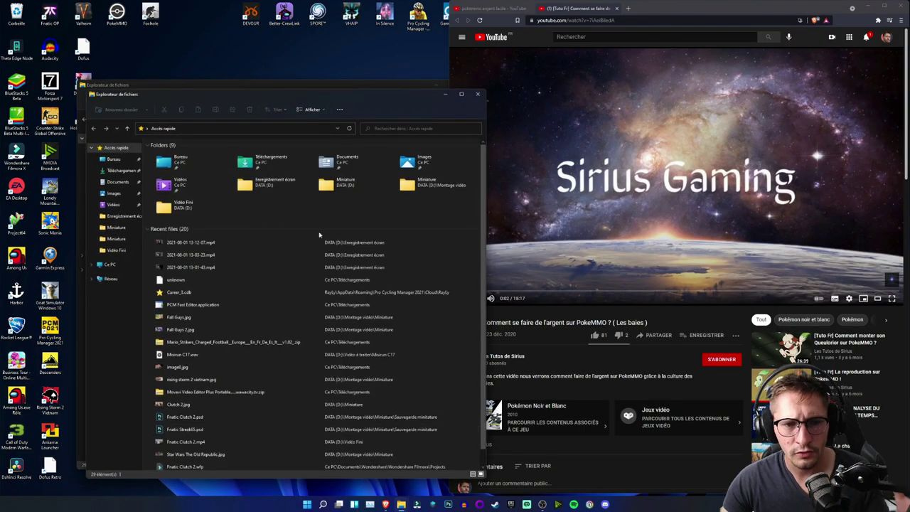
pyautogui.moveTo(271, 100); pyautogui.dragTo(2, 3)
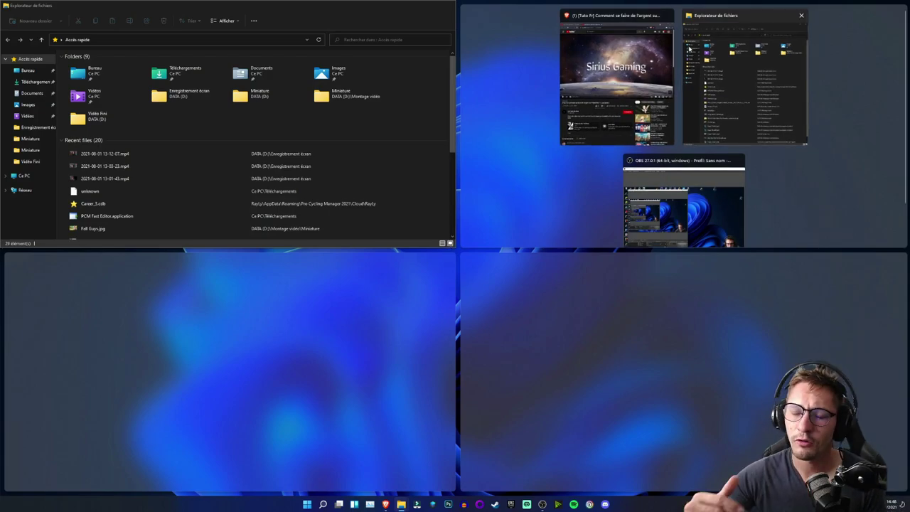
pyautogui.click(635, 17)
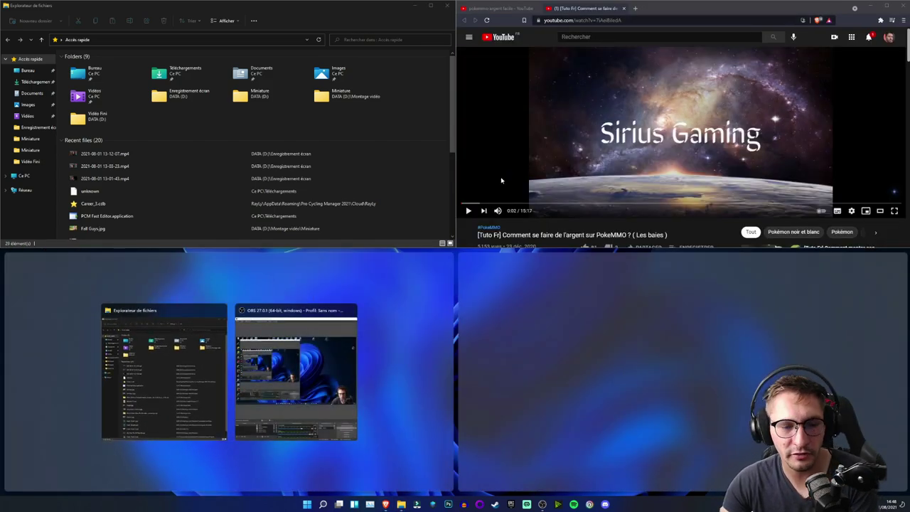
pyautogui.click(163, 370)
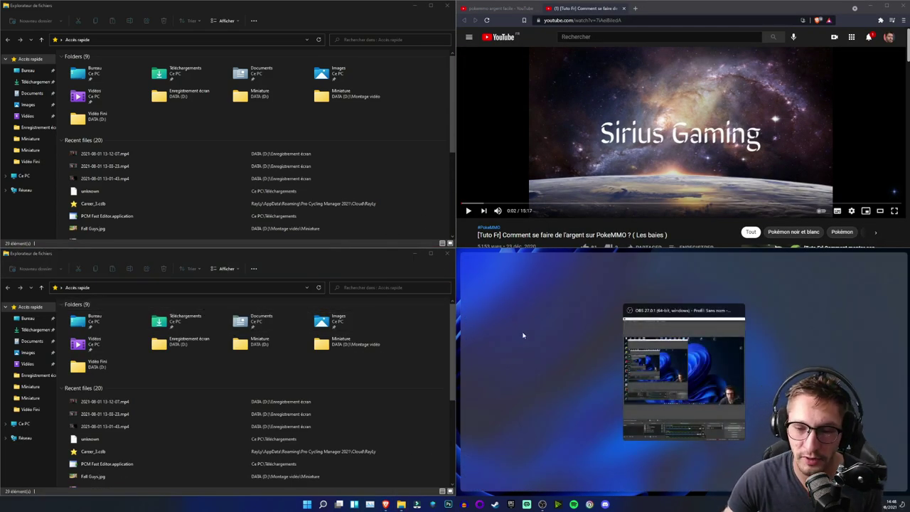
pyautogui.click(660, 319)
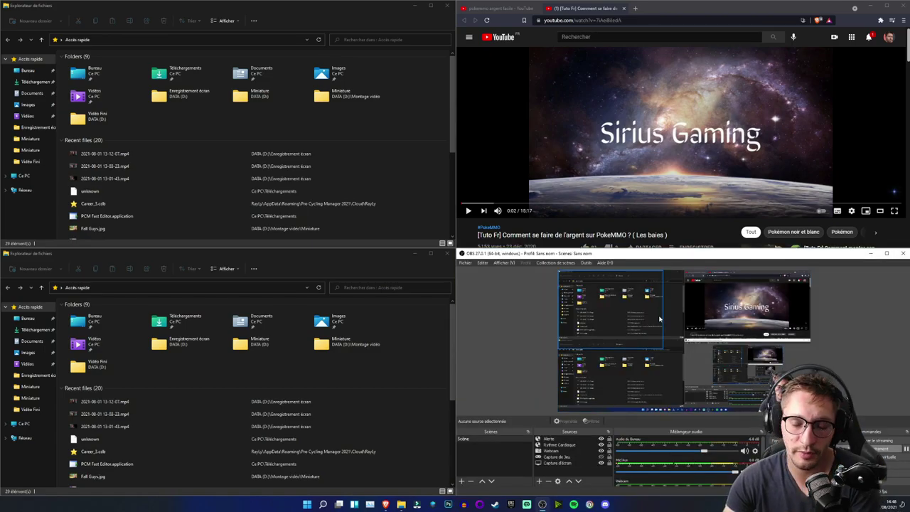
# Step: Resize the four snapped windows together with their shared vertical divider, leaving the File Explorer column narrower than the browser and OBS column
pyautogui.press('super+Home')
pyautogui.press('super+Up')
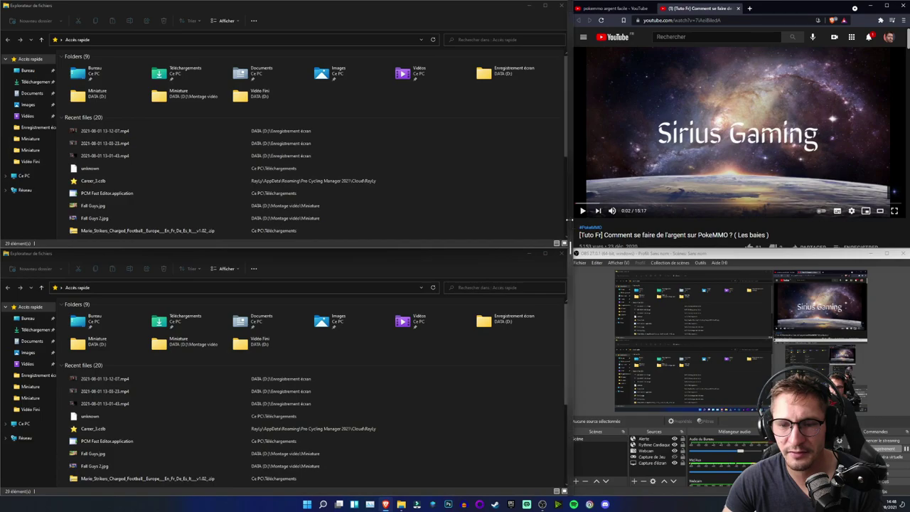
pyautogui.moveTo(571, 212); pyautogui.dragTo(334, 212)
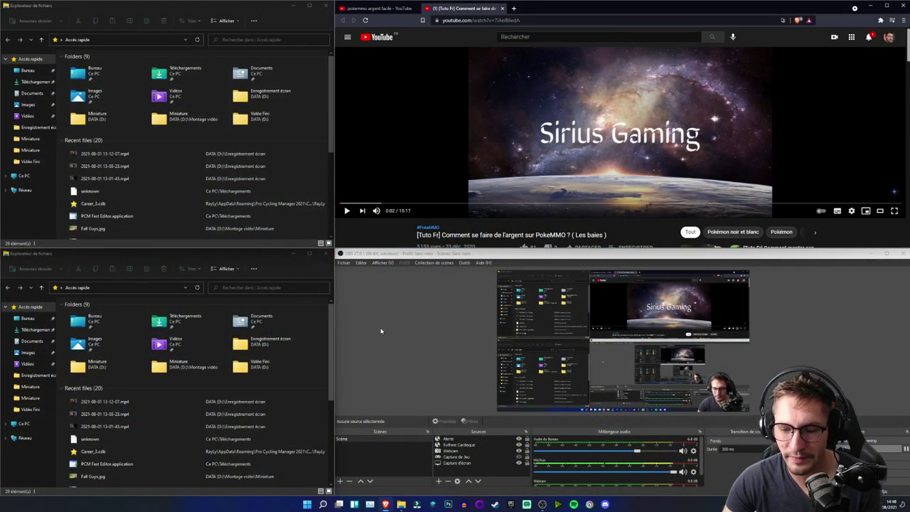
pyautogui.click(587, 274)
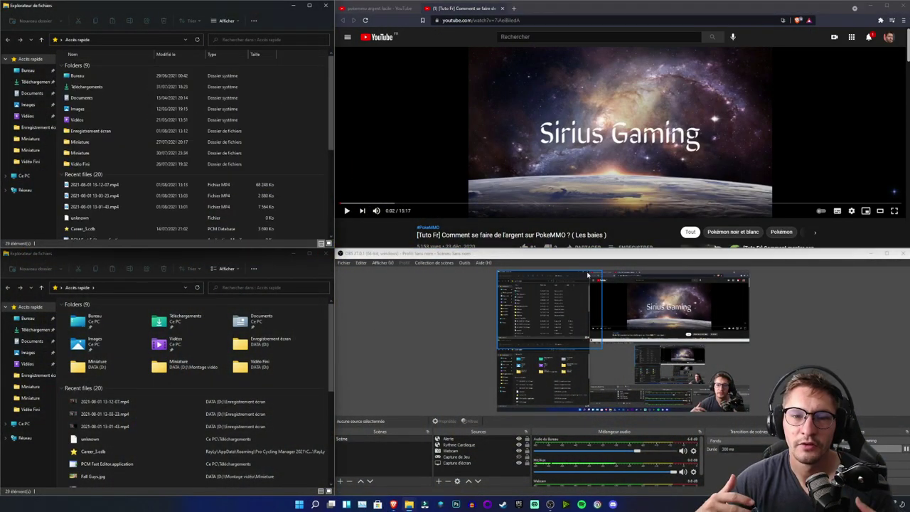
# Step: Look over the Microsoft Store home page, search it for discord, and close the store
pyautogui.click(379, 505)
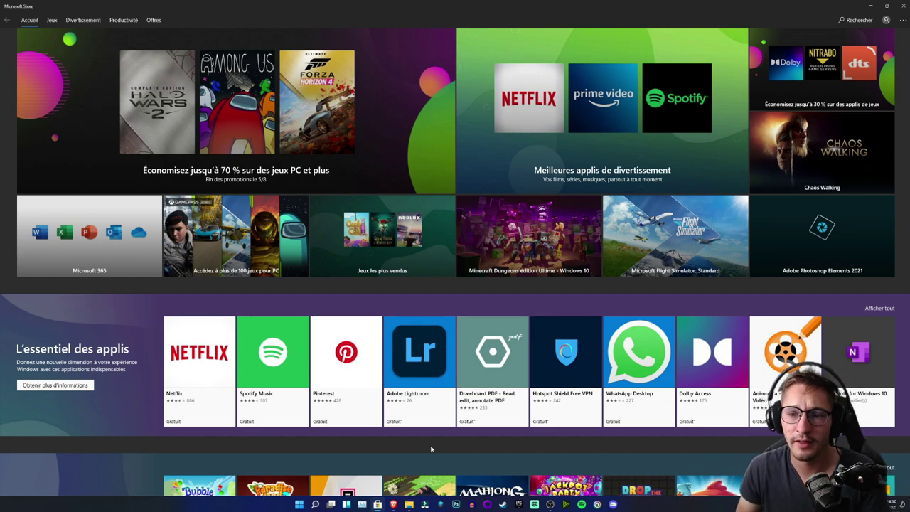
pyautogui.click(857, 20)
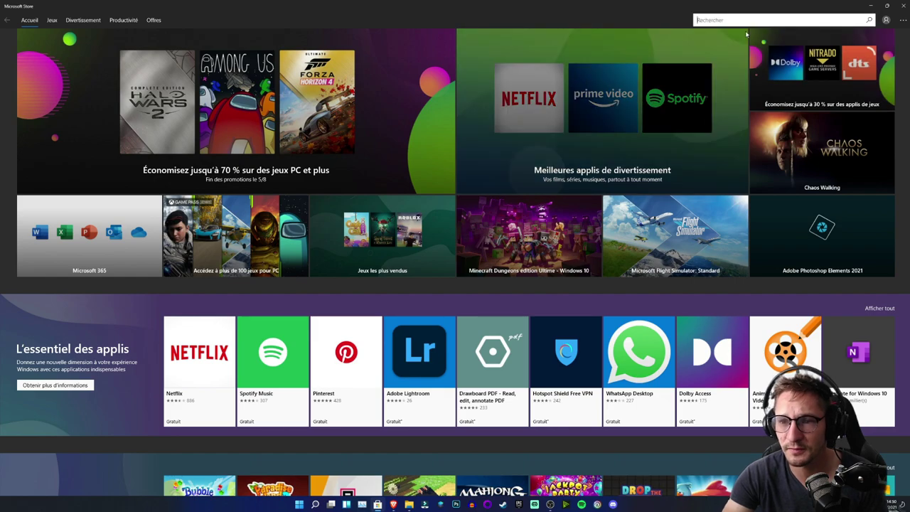
pyautogui.write('discord')
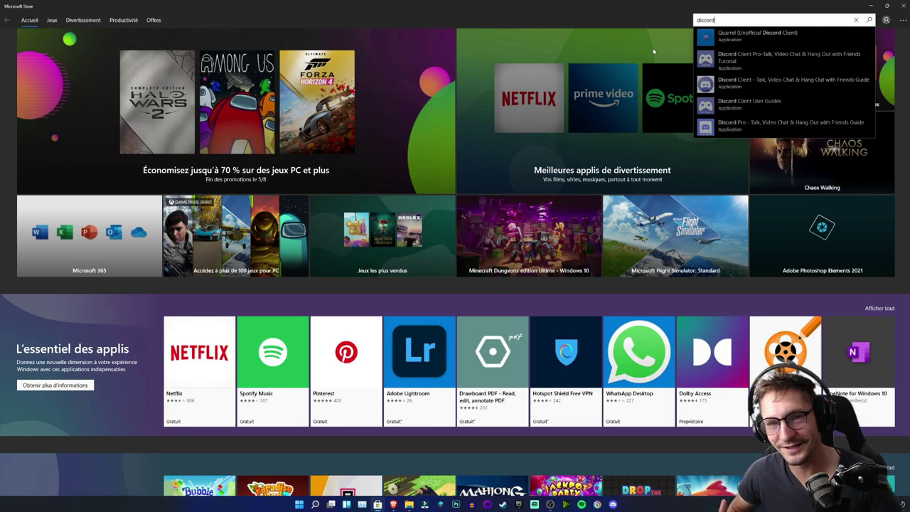
pyautogui.click(903, 4)
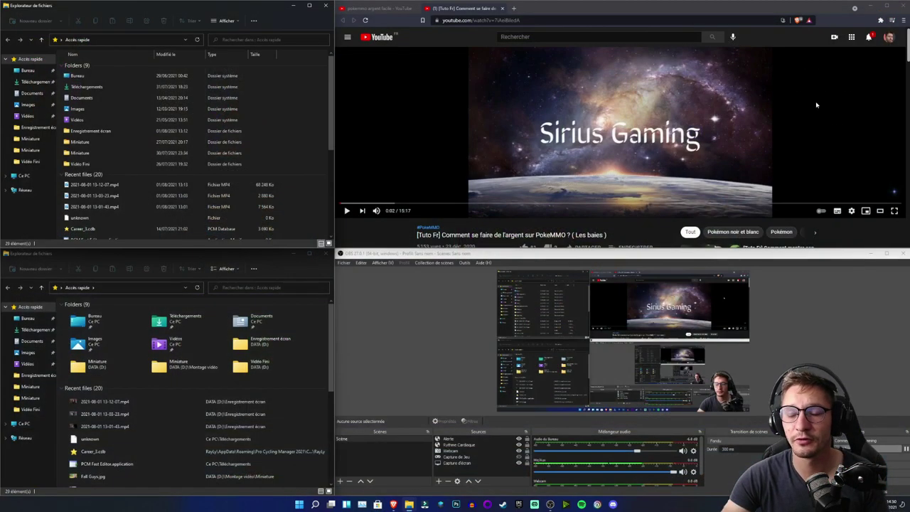